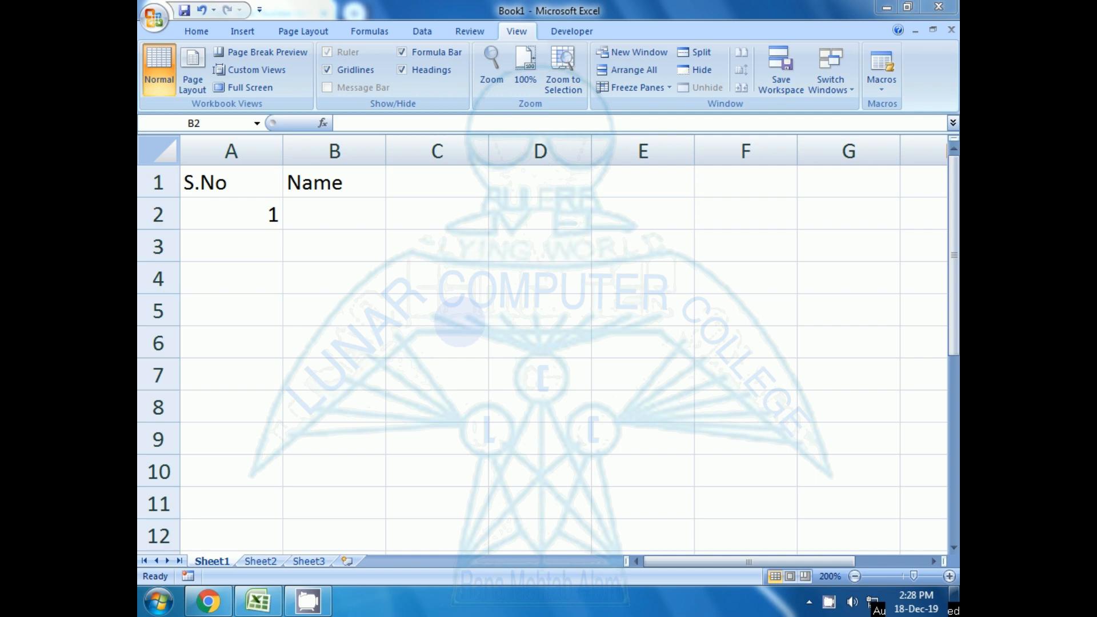
Enter Cat as the first name in cell B2.
{"action": "left_click", "coordinate": [352, 236]}
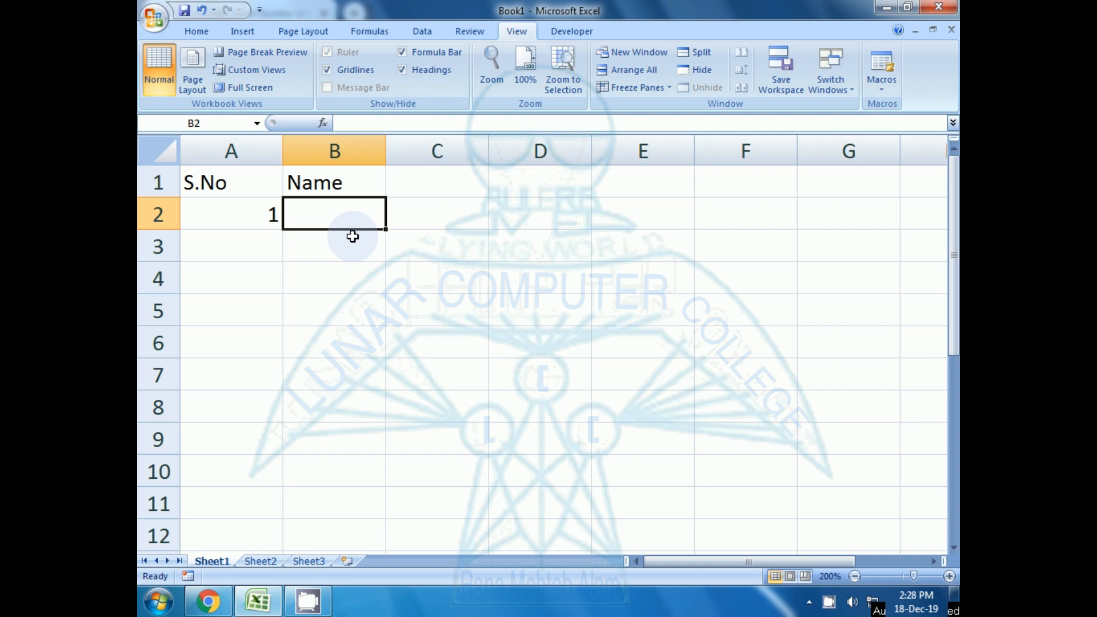
{"action": "type", "text": "Csa"}
{"action": "key", "text": "BackSpace"}
{"action": "key", "text": "BackSpace"}
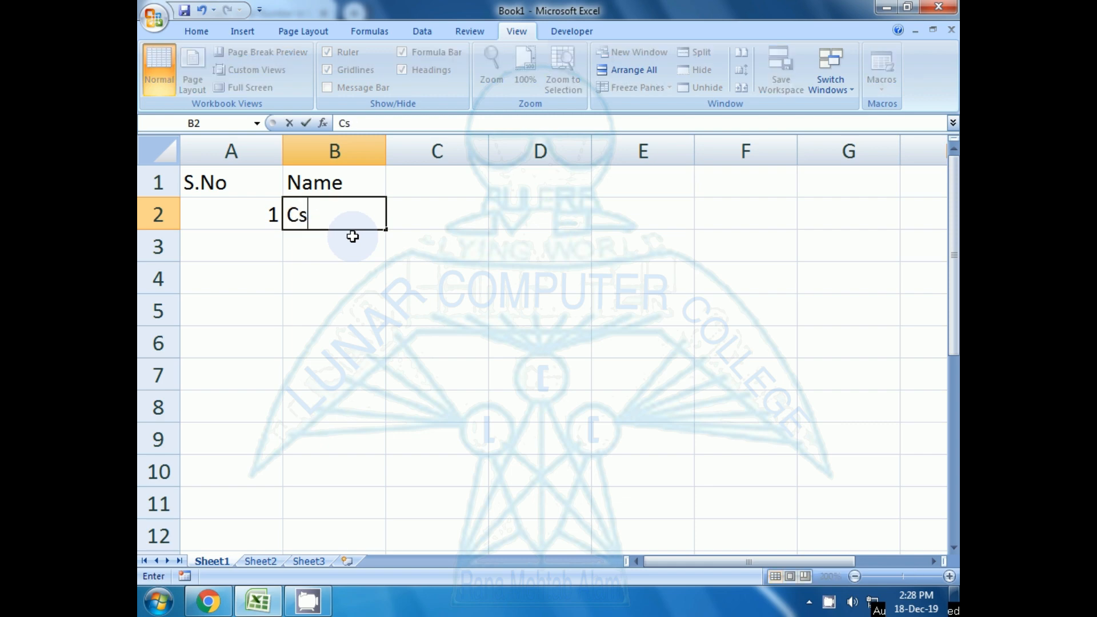
{"action": "type", "text": "at"}
{"action": "key", "text": "Return"}
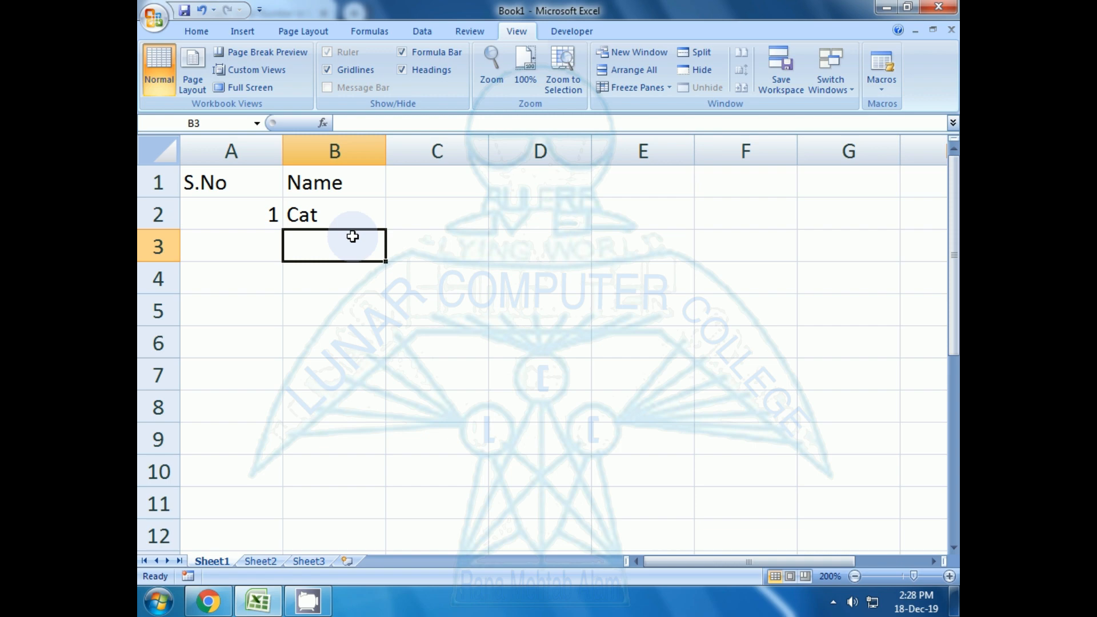
Enter Bat in B3 and Rat in B4 to test the automatic serial numbers.
{"action": "type", "text": "Bat"}
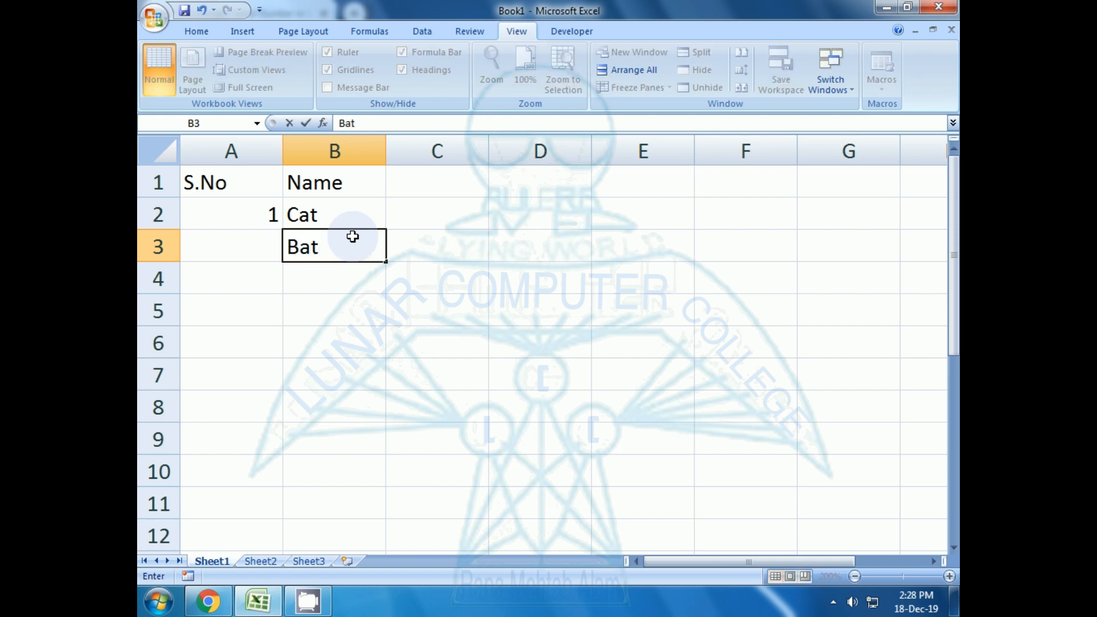
{"action": "key", "text": "Return"}
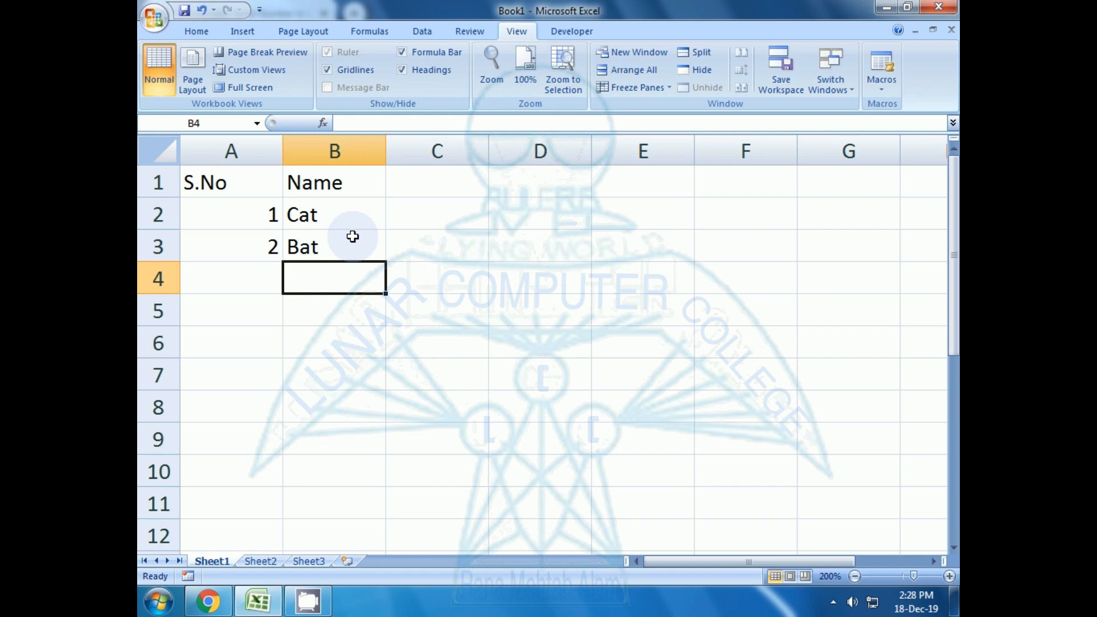
{"action": "type", "text": "IR"}
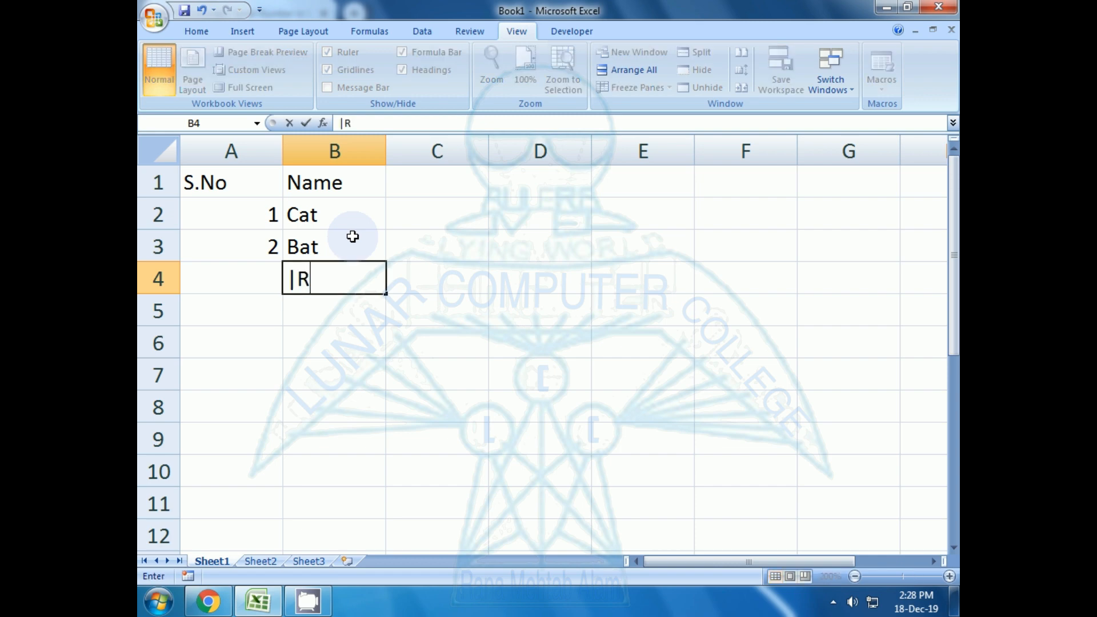
{"action": "key", "text": "BackSpace"}
{"action": "key", "text": "BackSpace"}
{"action": "type", "text": "Rat"}
{"action": "key", "text": "Return"}
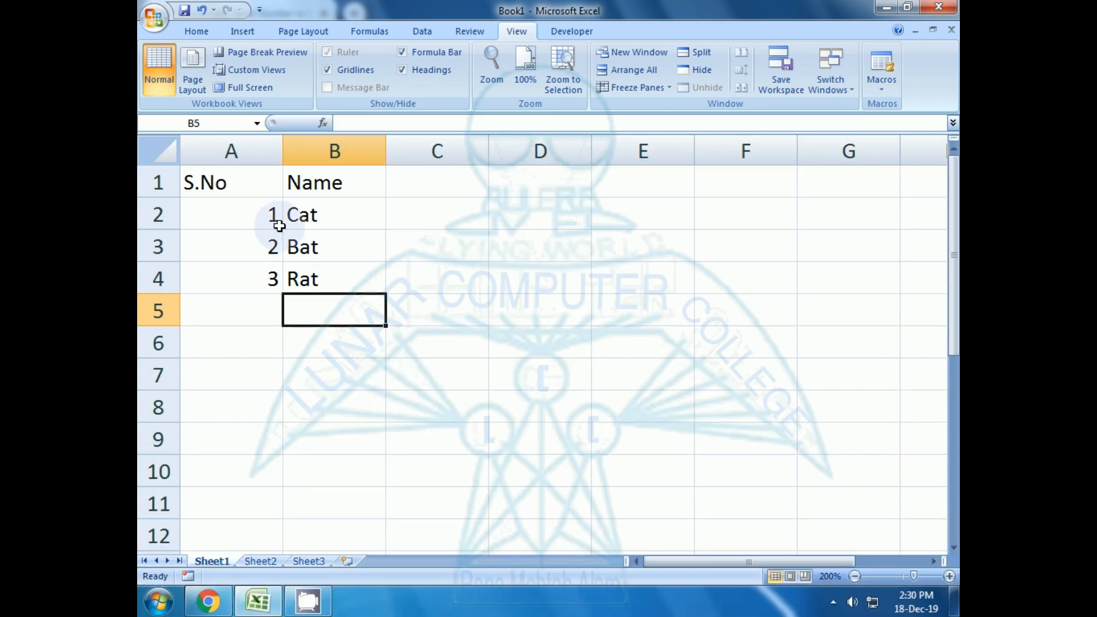
Clear the test names from cells B3 and B4, keeping Cat in B2.
{"action": "left_click", "coordinate": [318, 217]}
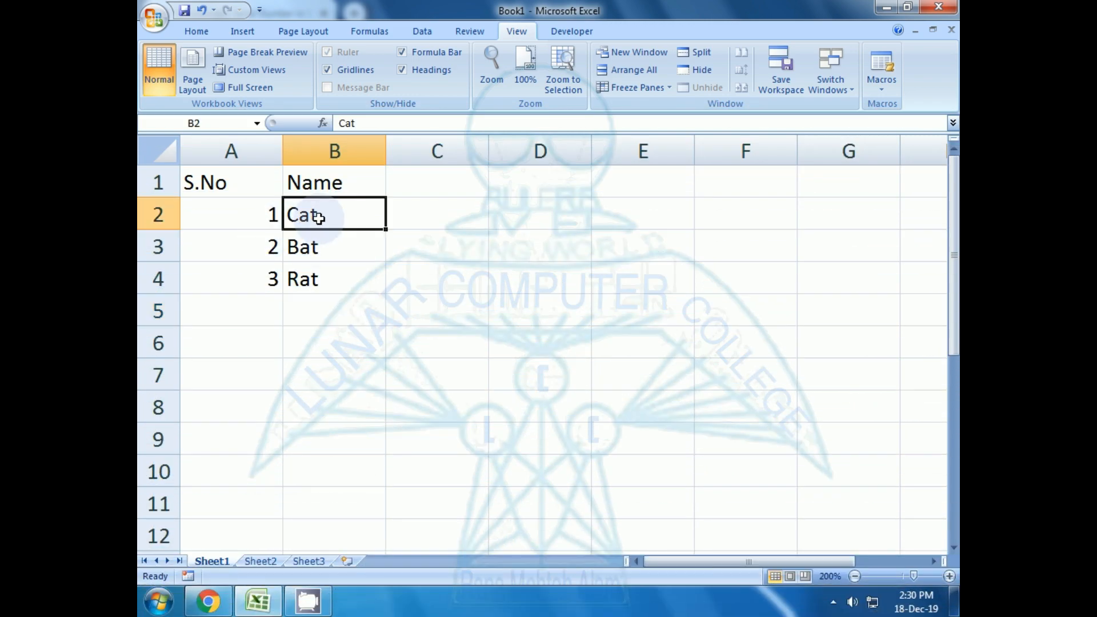
{"action": "key", "text": "Down"}
{"action": "key", "text": "Delete"}
{"action": "key", "text": "Down"}
{"action": "key", "text": "Delete"}
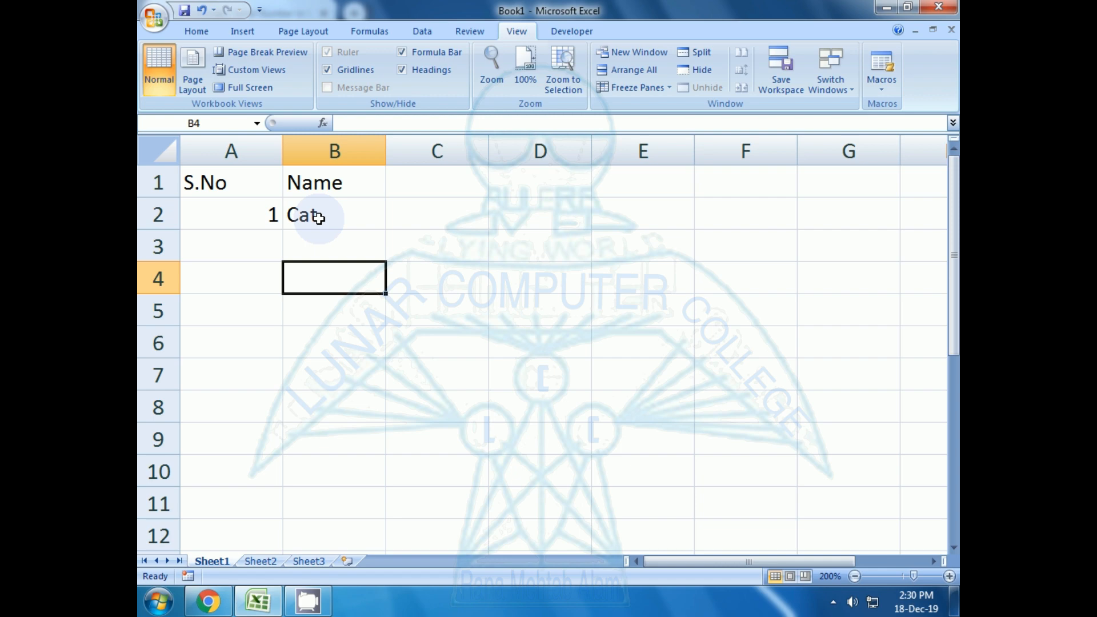
Clear the starting serial number in A2 and re-enter it as 1.
{"action": "key", "text": "Up"}
{"action": "key", "text": "Up"}
{"action": "key", "text": "Left"}
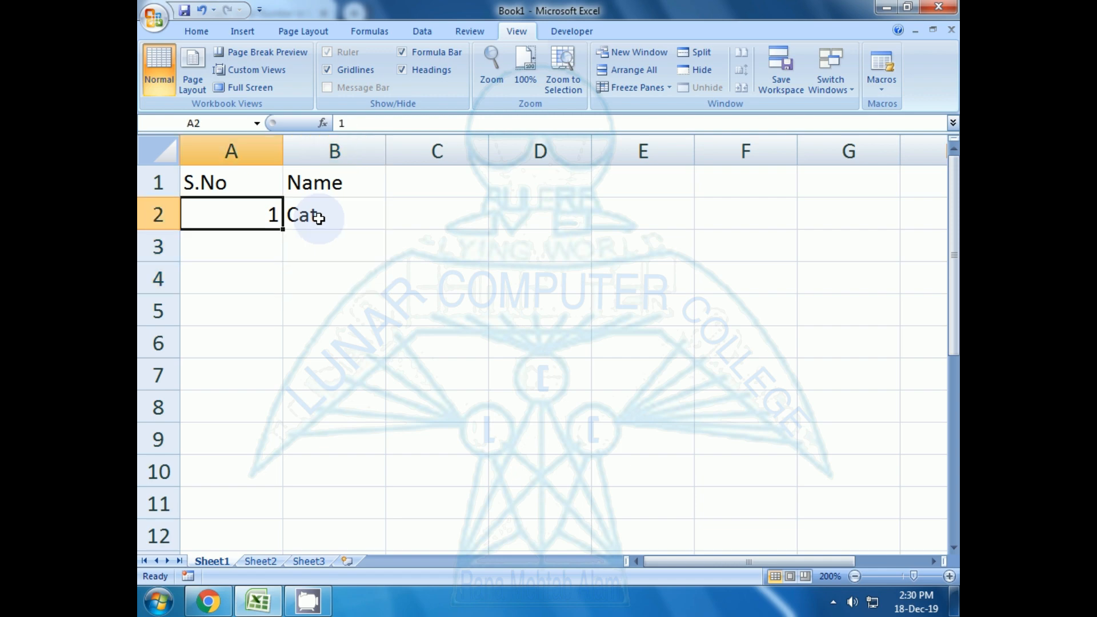
{"action": "key", "text": "Right"}
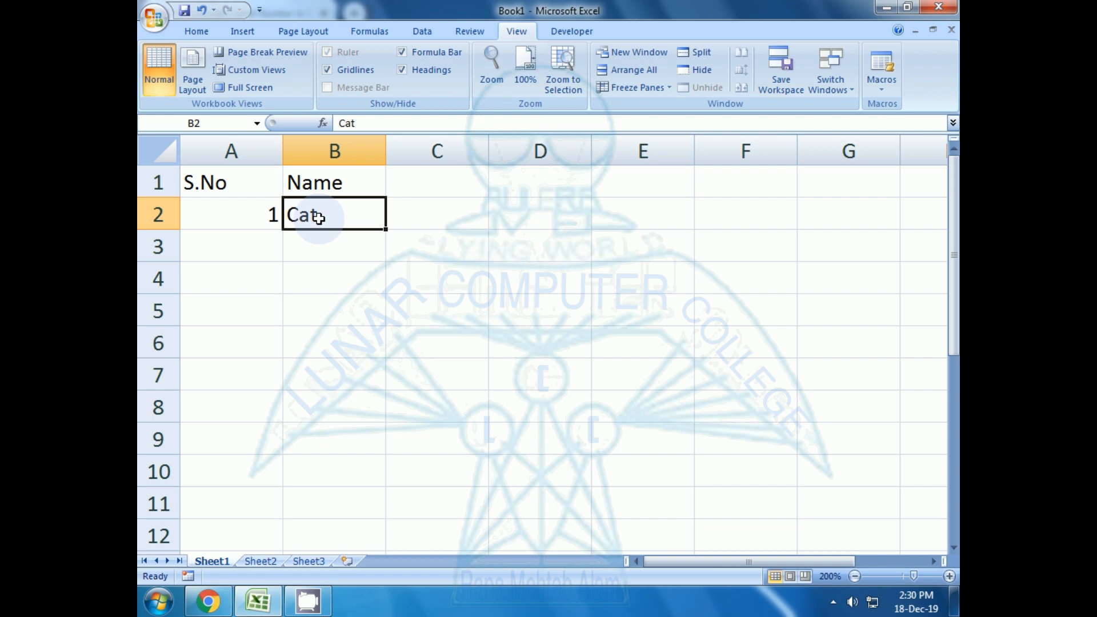
{"action": "key", "text": "Left"}
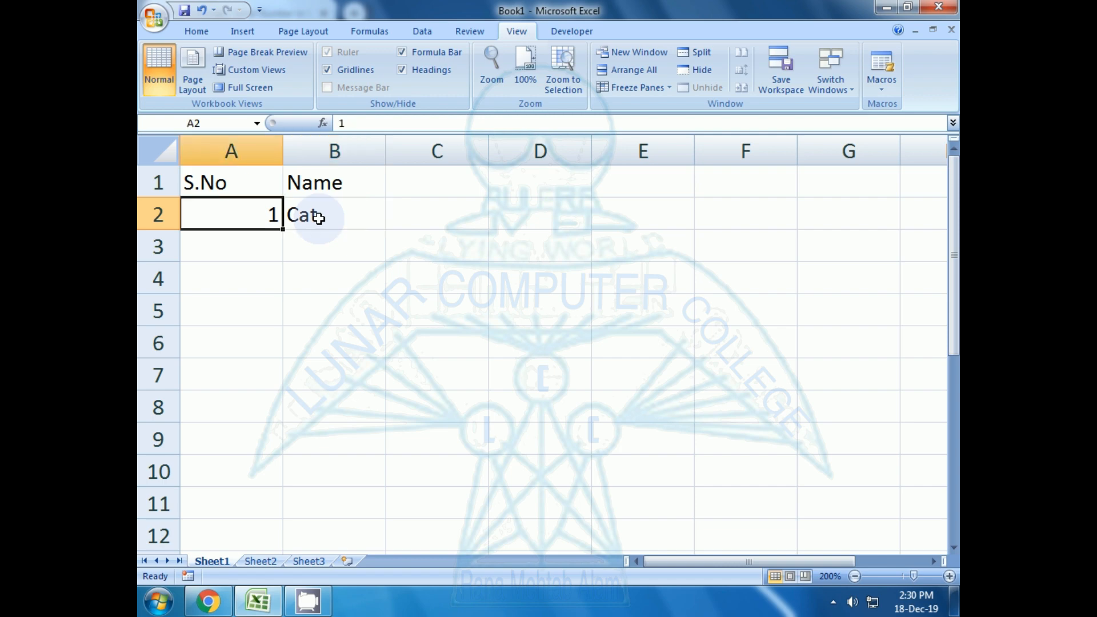
{"action": "key", "text": "Delete"}
{"action": "type", "text": "1"}
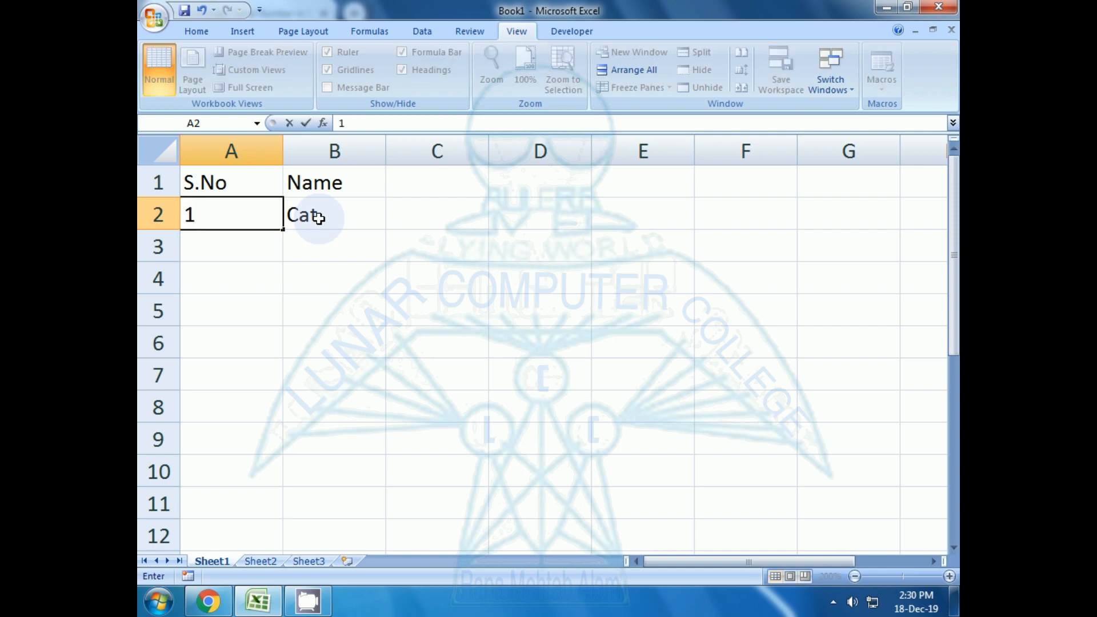
{"action": "key", "text": "Return"}
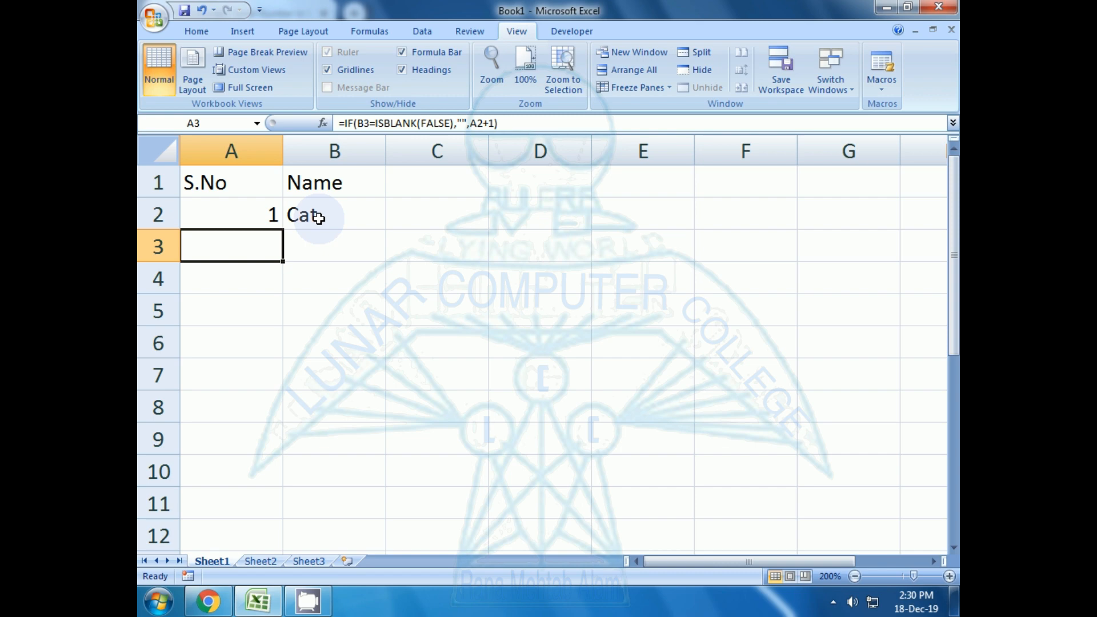
Examine the serial-number formula in cell A3.
{"action": "key", "text": "Down"}
{"action": "key", "text": "Up"}
{"action": "key", "text": "F2"}
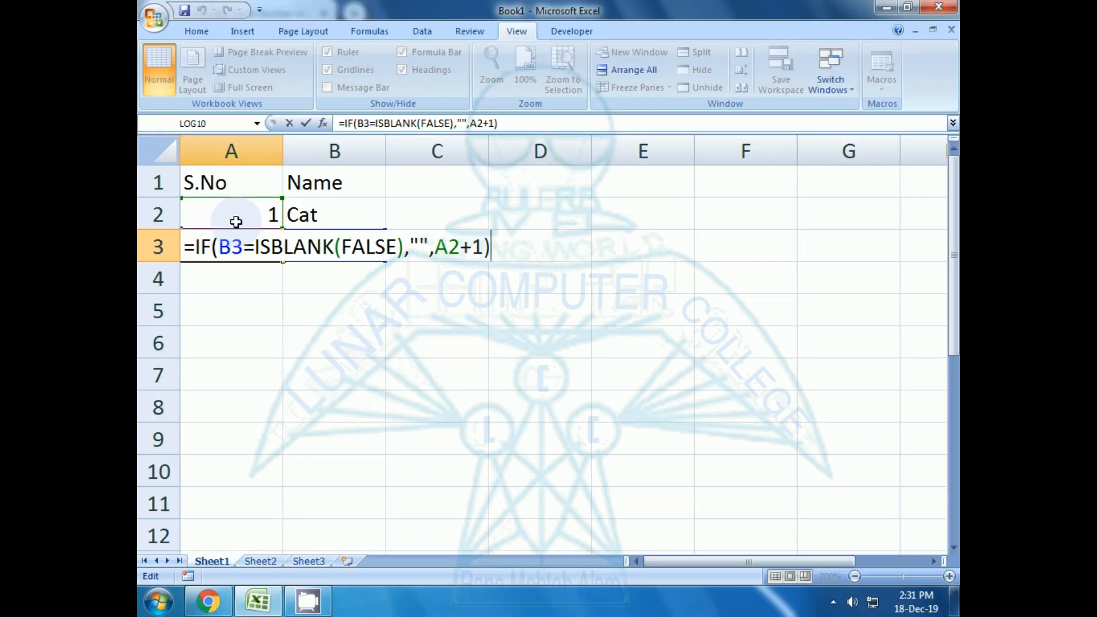
{"action": "key", "text": "Return"}
Fill the serial-number formula from A3 down through the rows below in column A.
{"action": "left_click", "coordinate": [237, 222]}
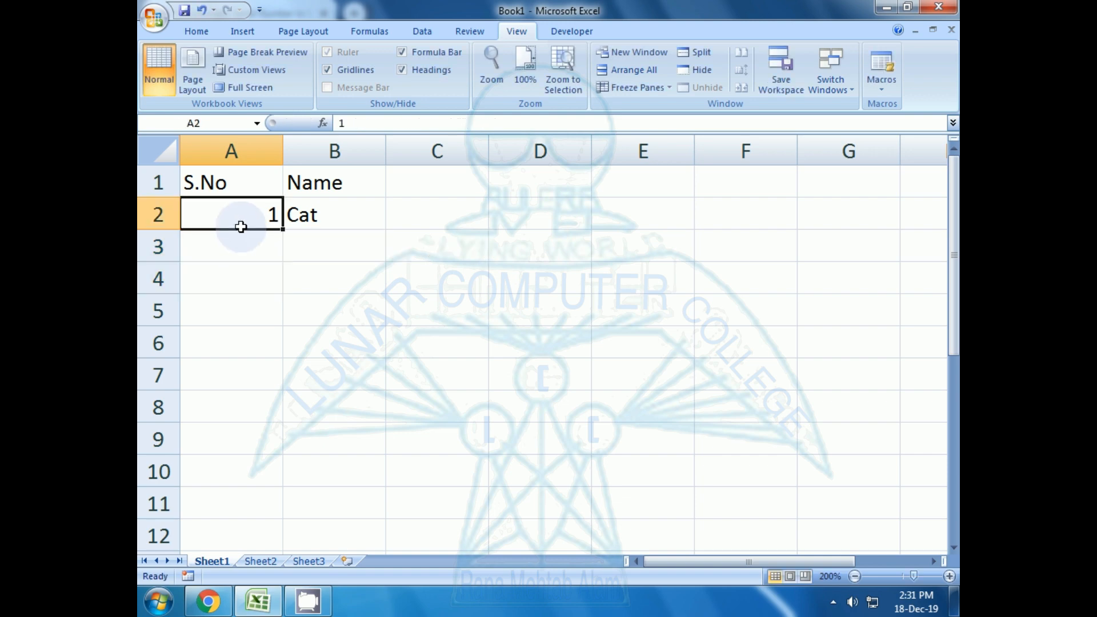
{"action": "left_click", "coordinate": [252, 248]}
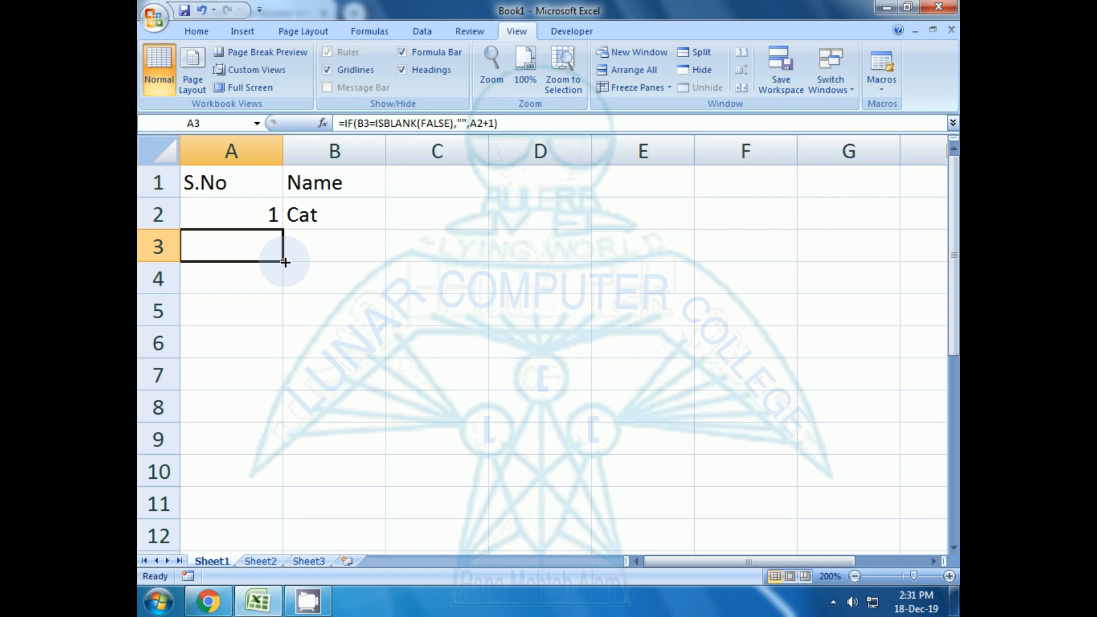
{"action": "left_click_drag", "start_coordinate": [285, 262], "coordinate": [262, 533]}
{"action": "left_click", "coordinate": [328, 396]}
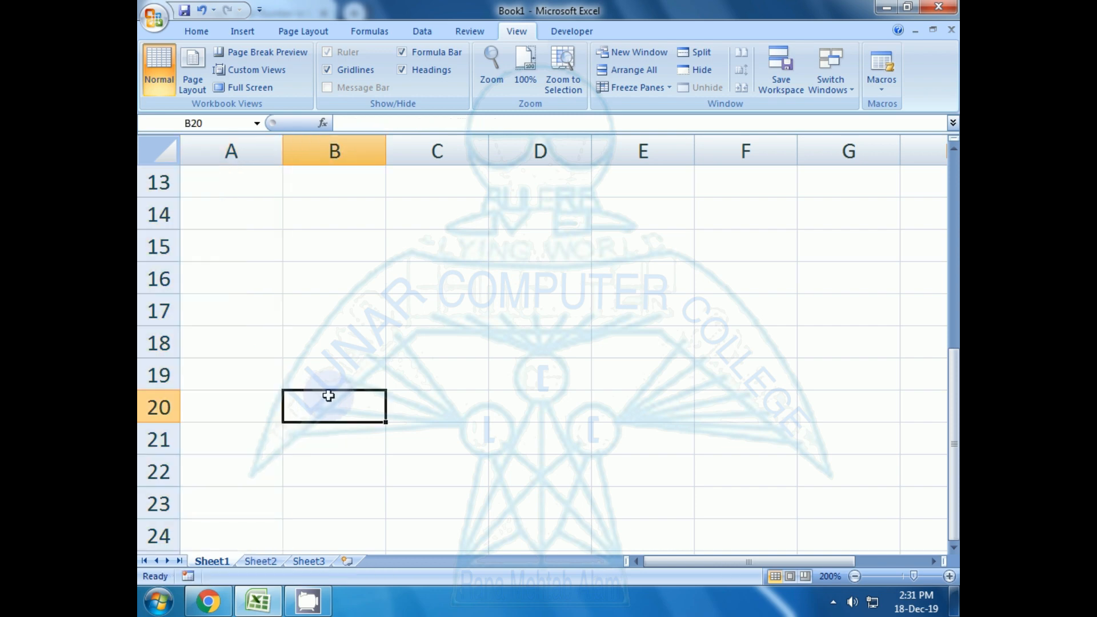
Review the IF and ISBLANK formula in A3 alongside the name cell B3 that it tests.
{"action": "scroll", "coordinate": [329, 396], "scroll_direction": "up", "scroll_amount": 4}
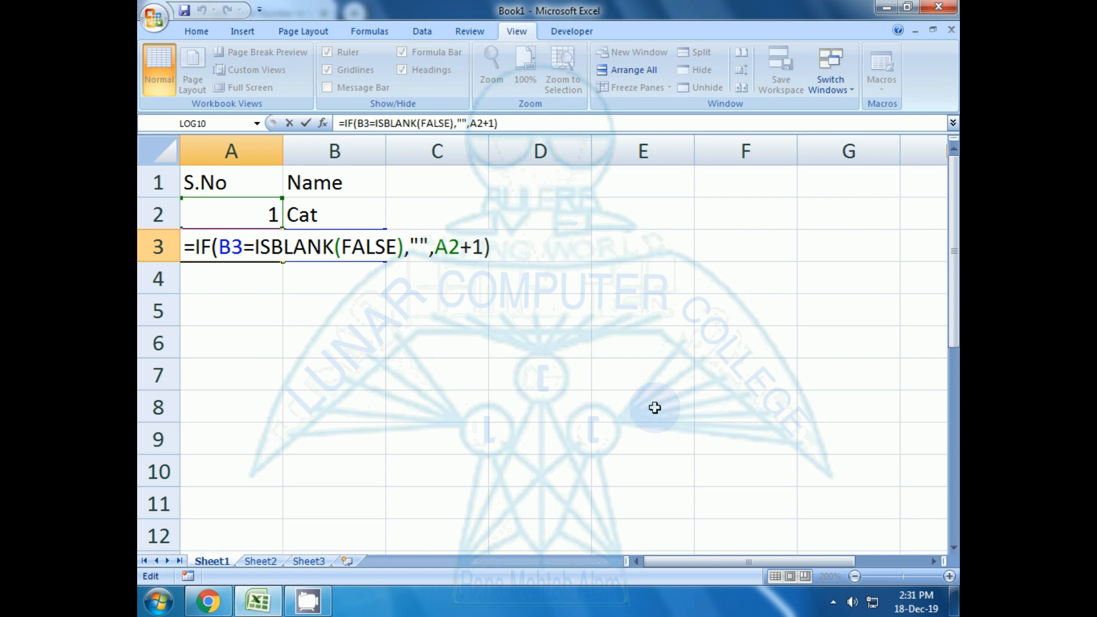
{"action": "key", "text": "Return"}
{"action": "left_click", "coordinate": [347, 241]}
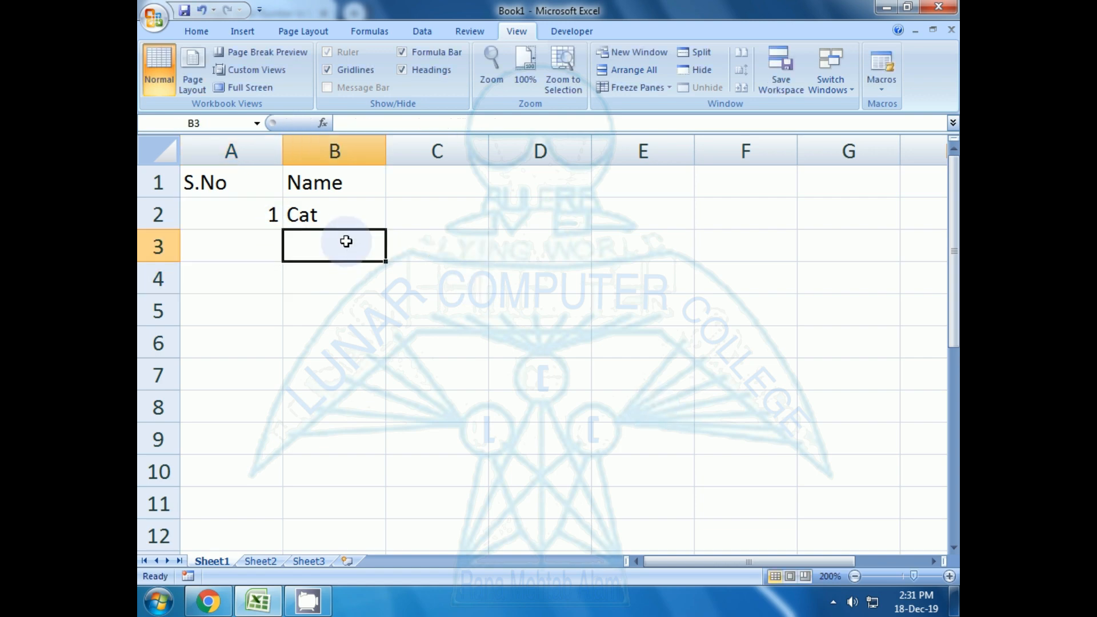
{"action": "left_click", "coordinate": [232, 252]}
{"action": "key", "text": "F2"}
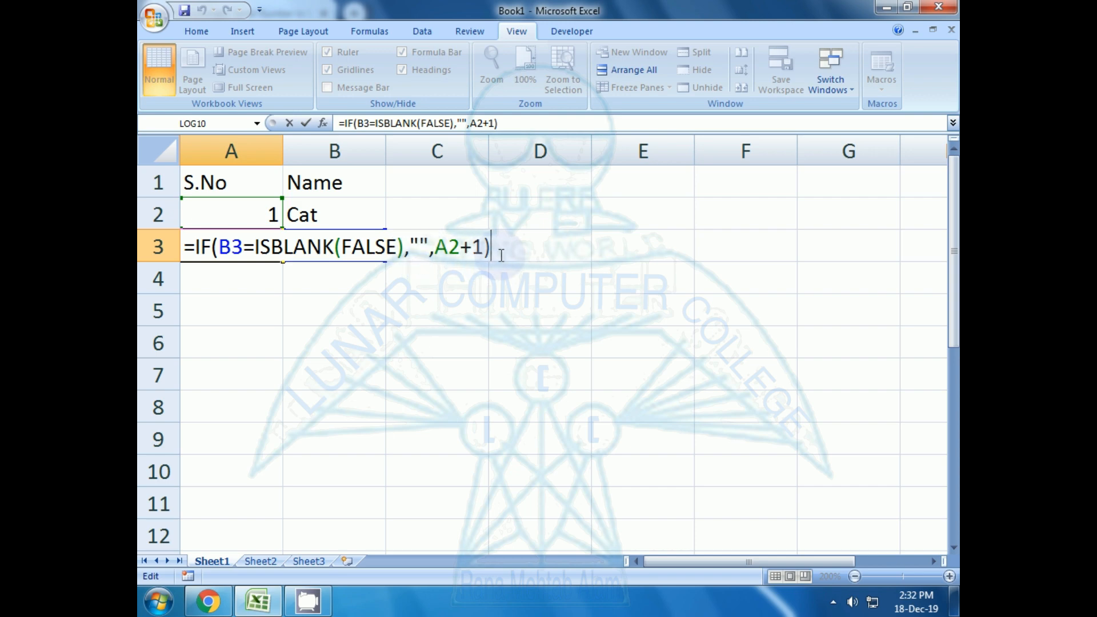
{"action": "key", "text": "Return"}
{"action": "key", "text": "Up"}
{"action": "key", "text": "Right"}
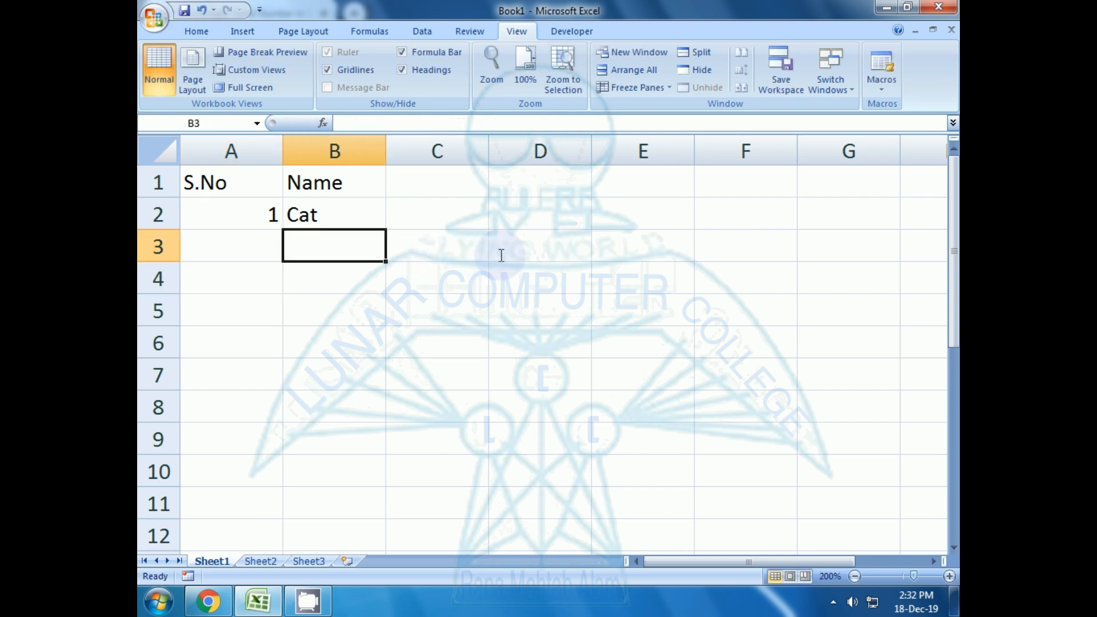
{"action": "key", "text": "Left"}
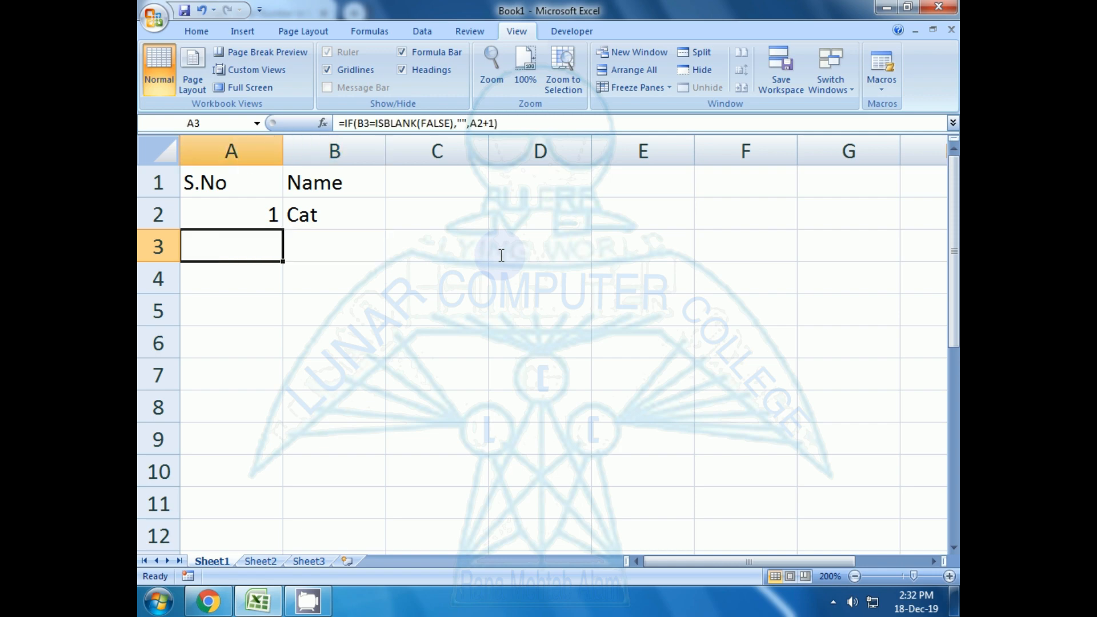
Enter the names P, K, U and N in cells B3 through B6.
{"action": "key", "text": "Right"}
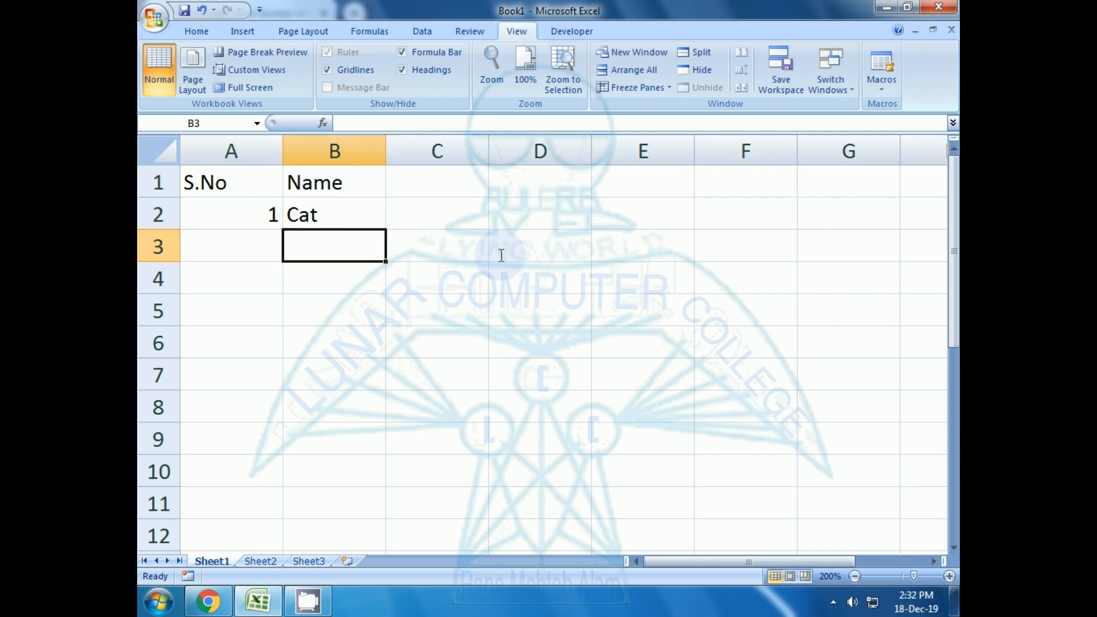
{"action": "type", "text": "P"}
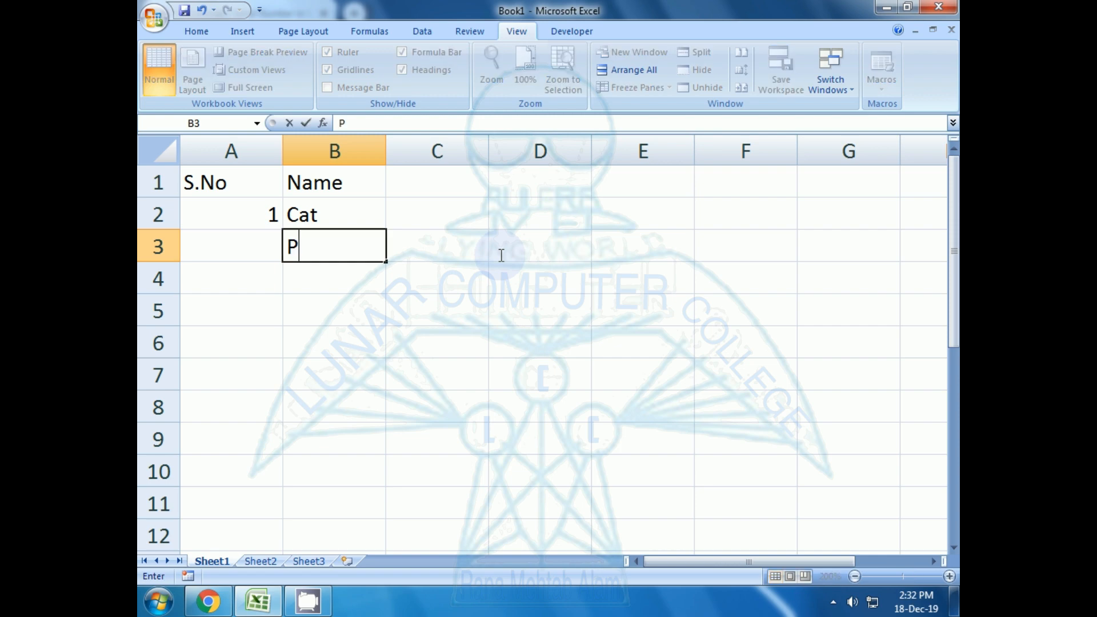
{"action": "key", "text": "Return"}
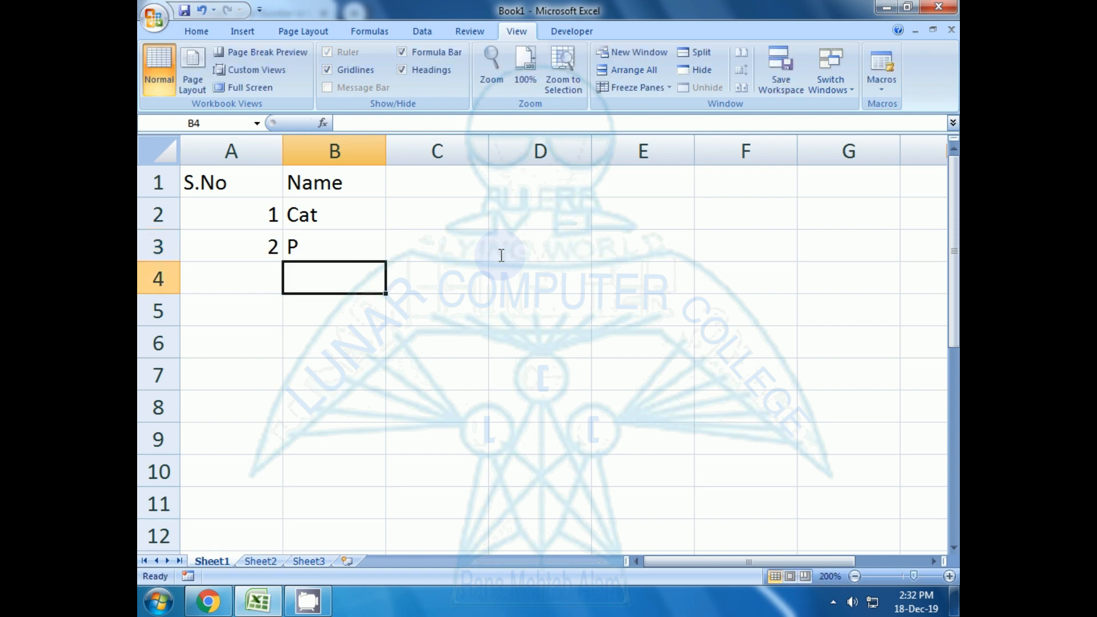
{"action": "type", "text": "K"}
{"action": "key", "text": "Return"}
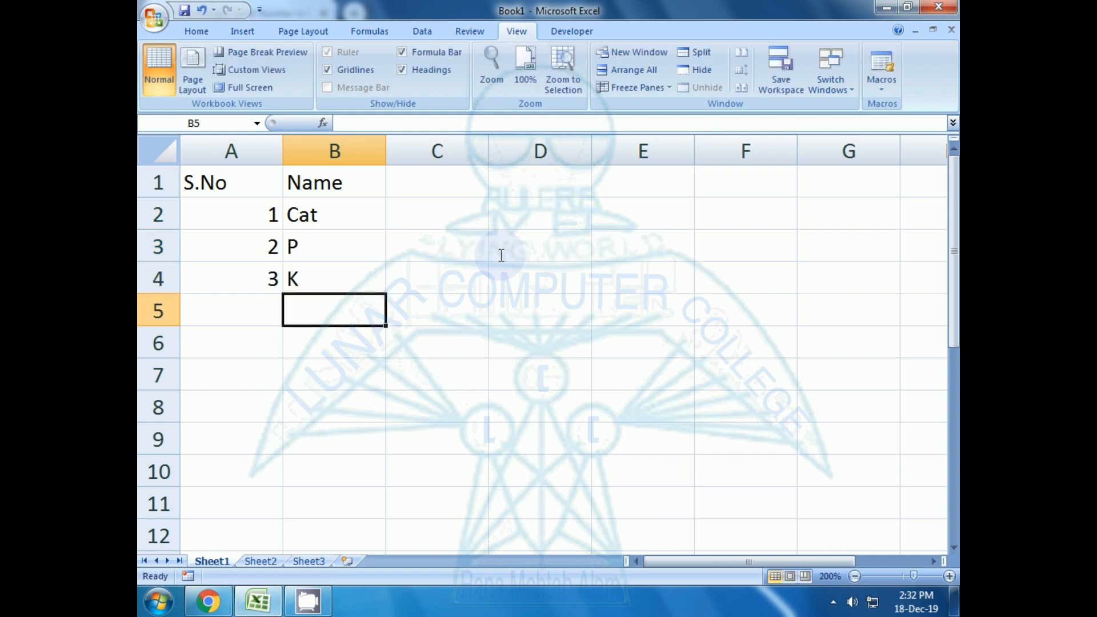
{"action": "type", "text": "U"}
{"action": "key", "text": "Return"}
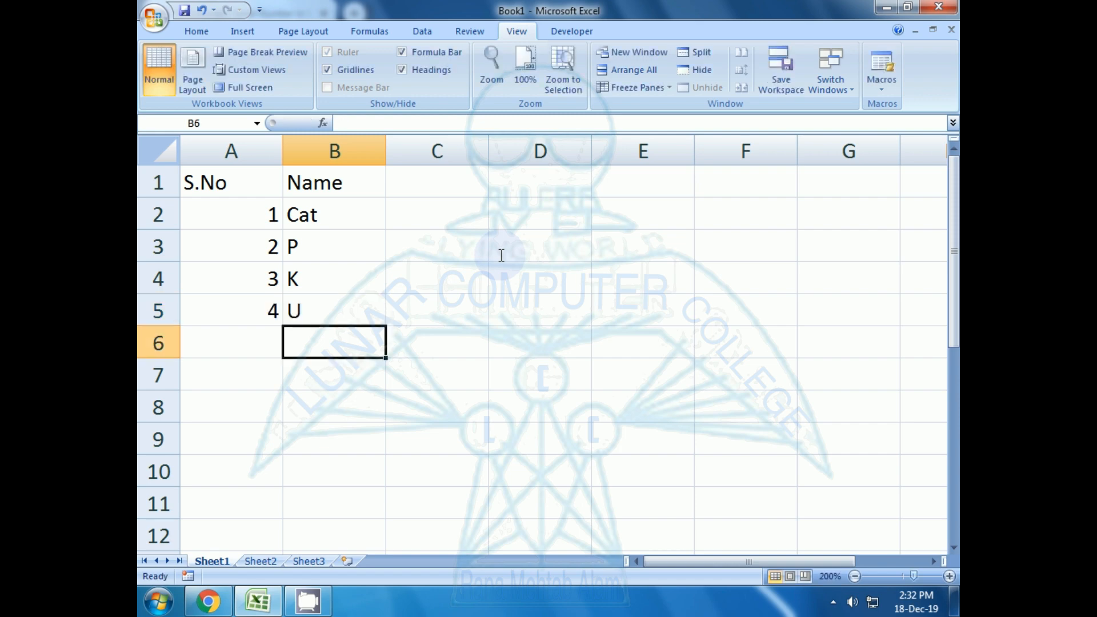
{"action": "type", "text": "N"}
{"action": "key", "text": "Return"}
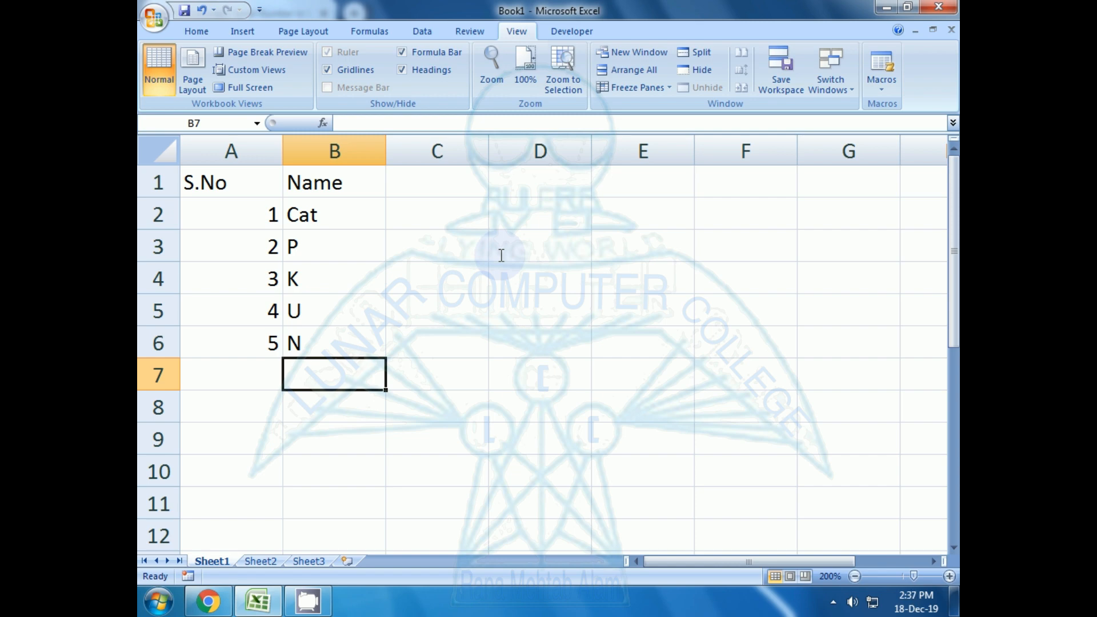
Inspect the serial-number formula in A6, and open the one in A3 to show its cell references.
{"action": "key", "text": "Up"}
{"action": "key", "text": "Left"}
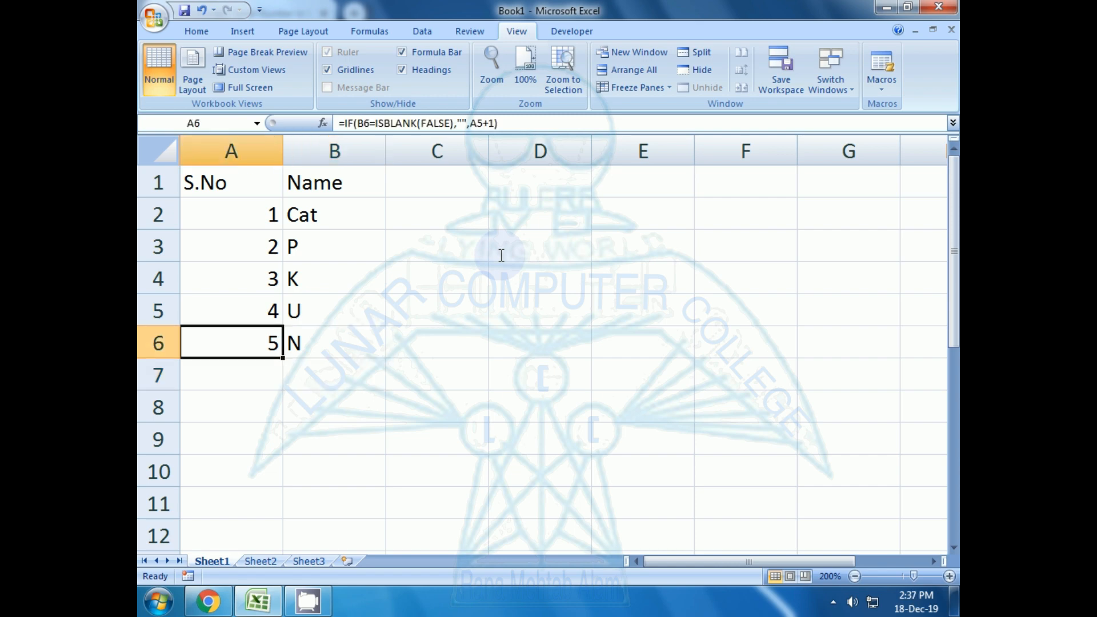
{"action": "key", "text": "Up"}
{"action": "key", "text": "Up"}
{"action": "key", "text": "Up"}
{"action": "key", "text": "F2"}
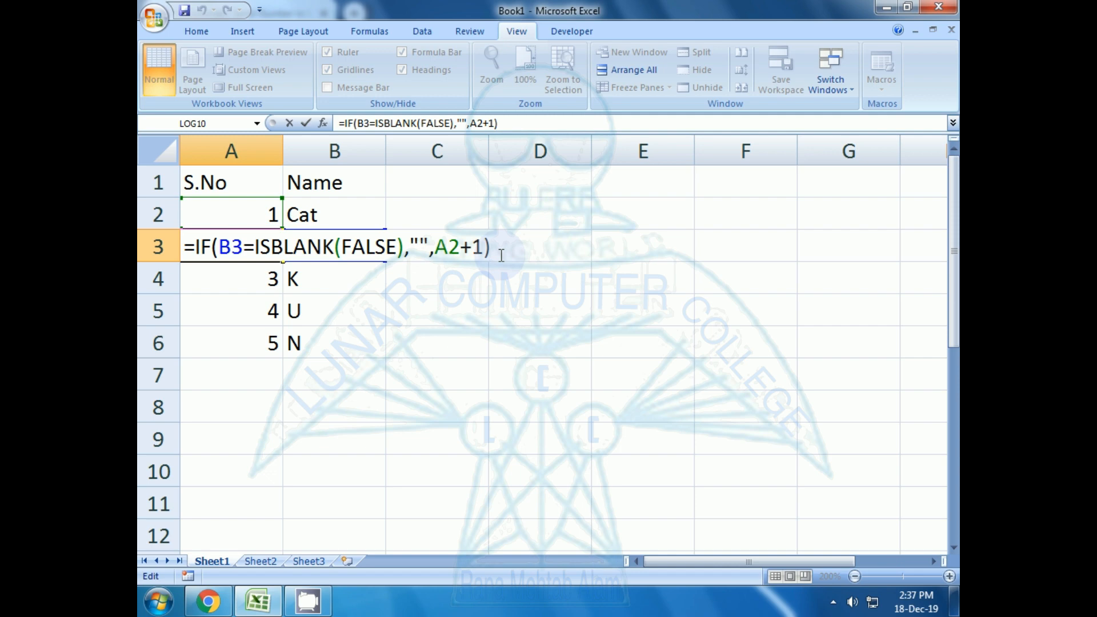